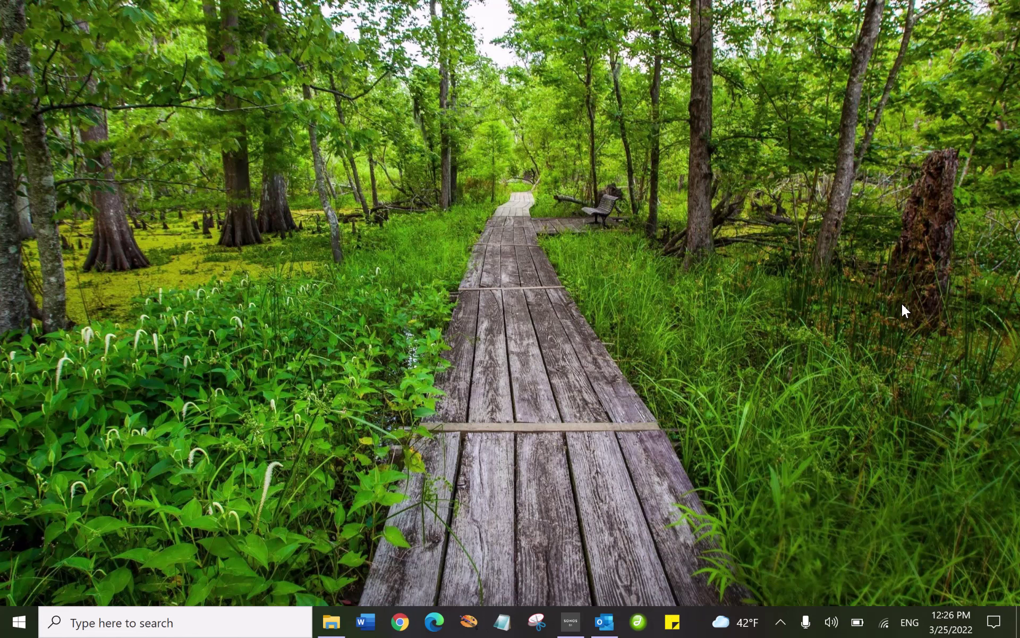
Open two File Explorer windows and snap one to the left half and one to the right half
key("super+e")
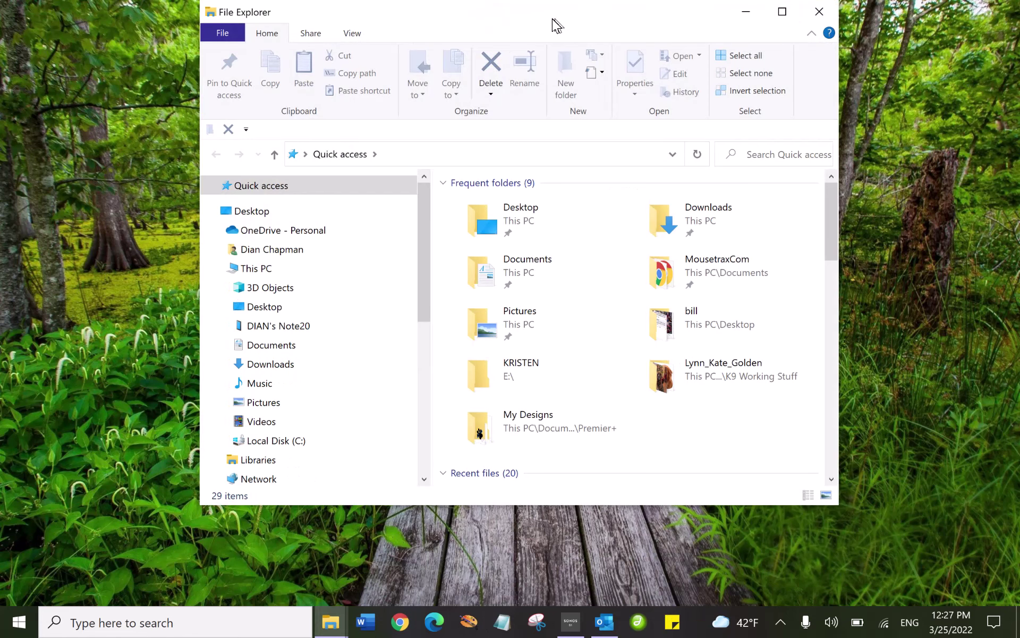
left_click_drag(551, 20, 10, 94)
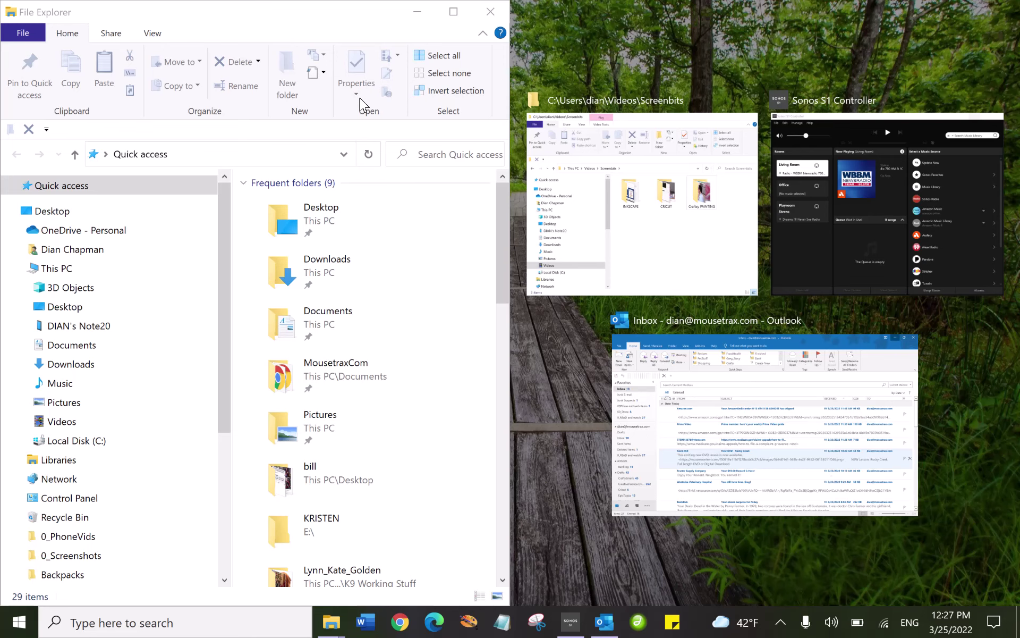
key("super+e")
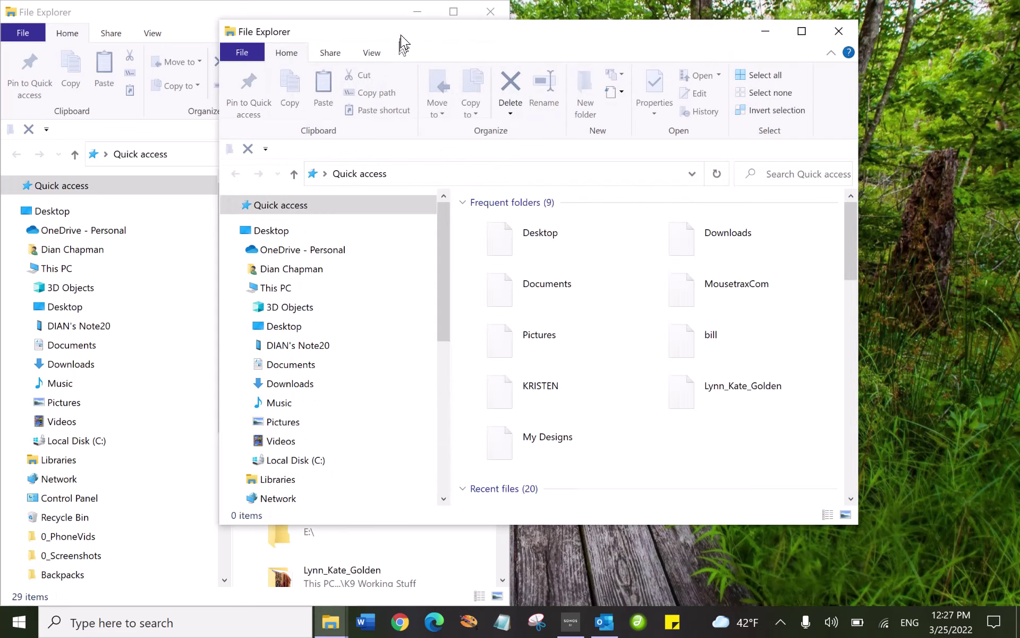
left_click_drag(404, 38, 1019, 101)
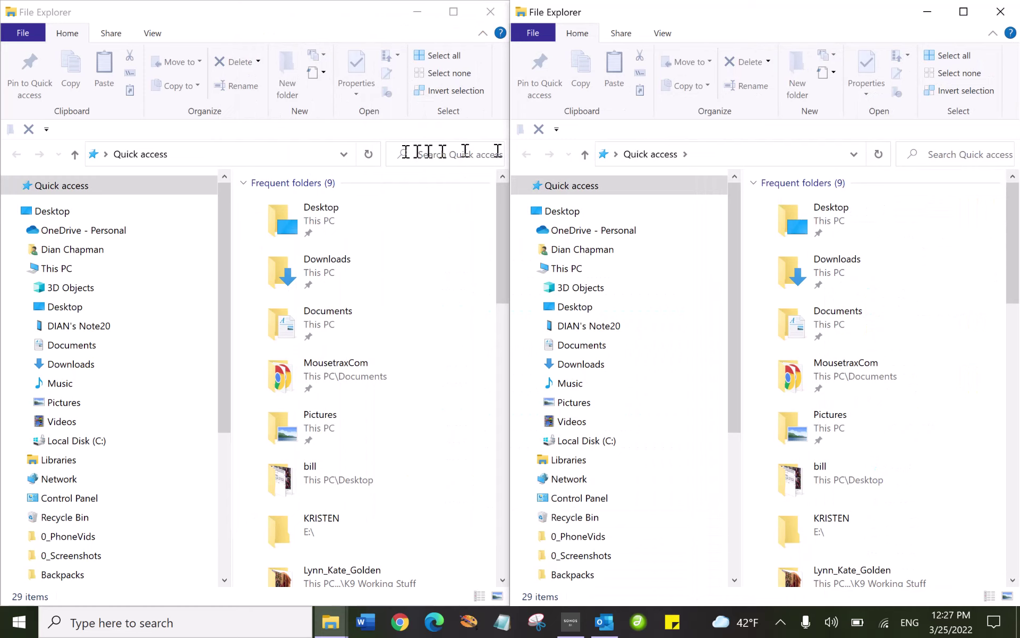
key("ctrl+a")
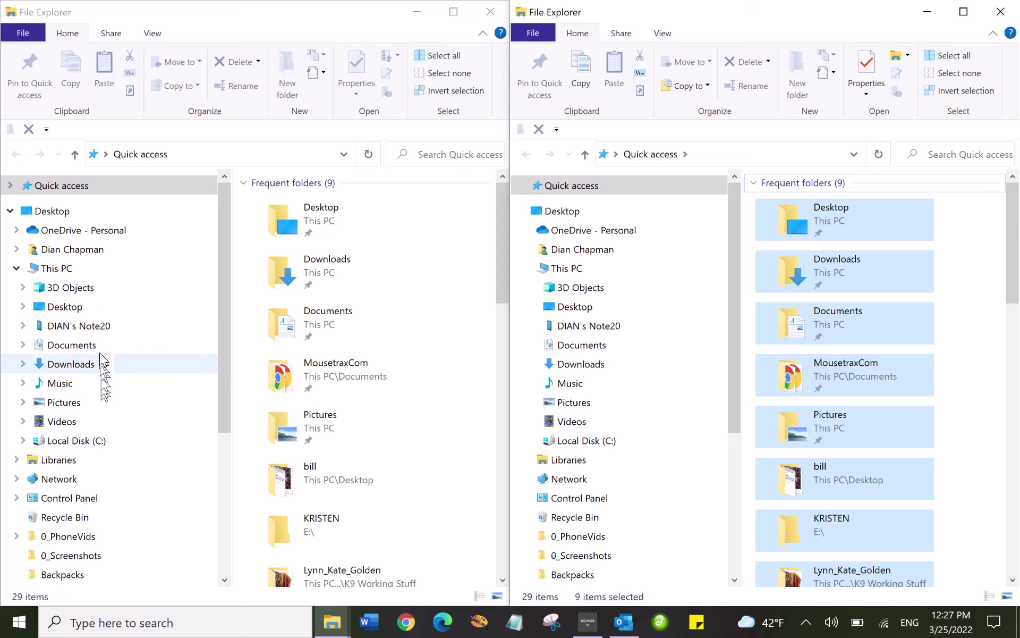
In the left window, browse the Note20 phone to Internal storage\DCIM\Camera, showing its 207 photos
left_click(121, 326)
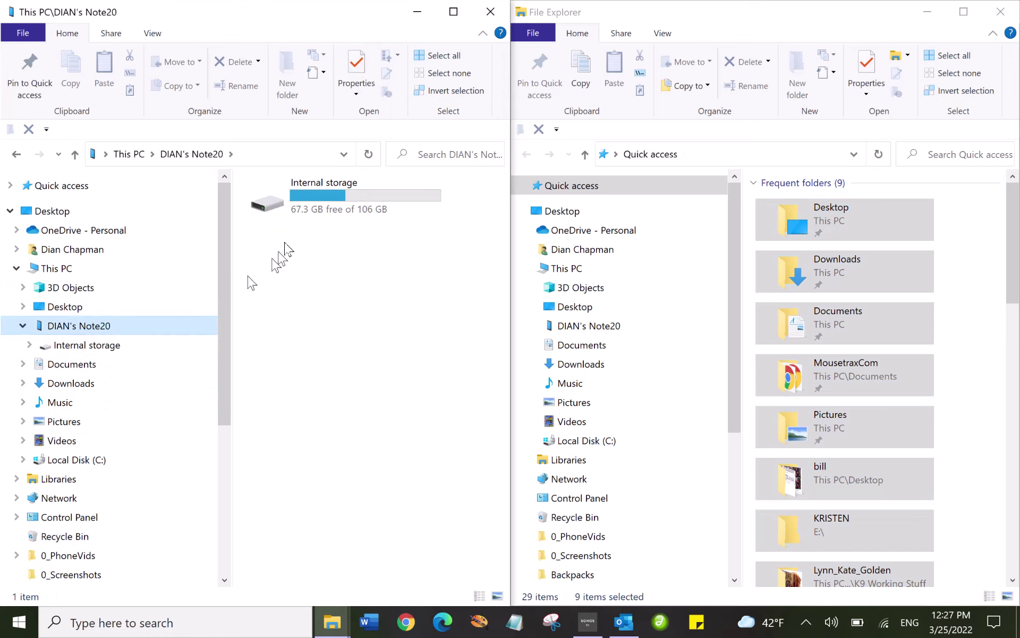
double_click(312, 195)
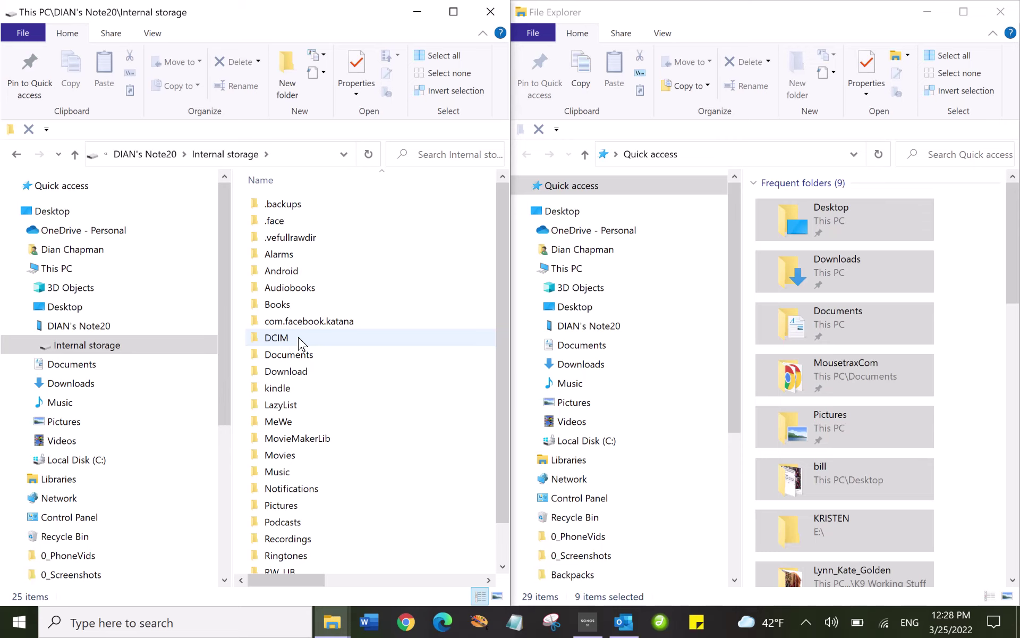
double_click(299, 341)
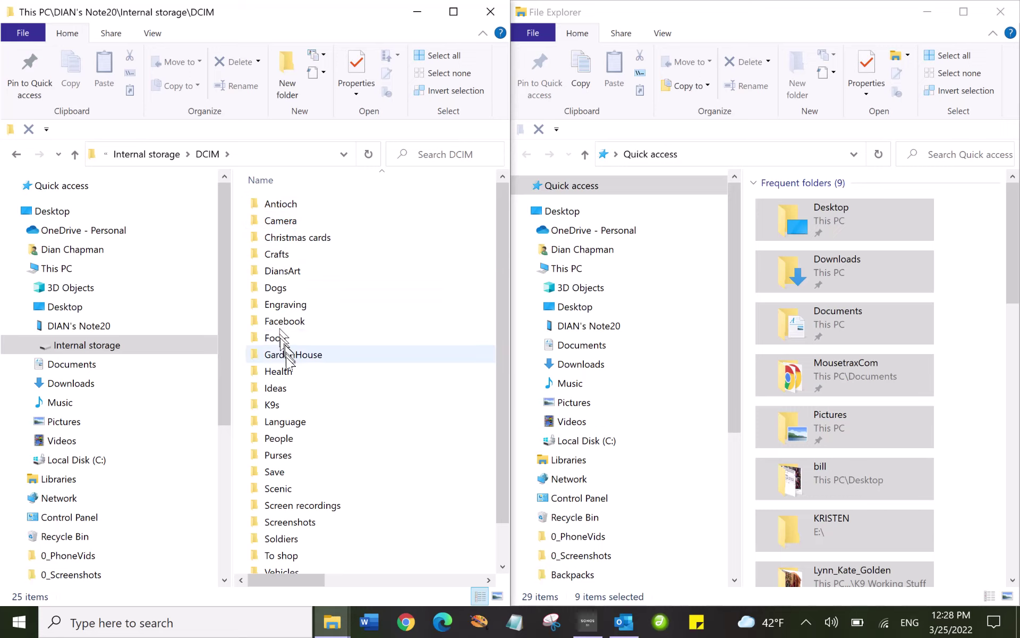
double_click(271, 223)
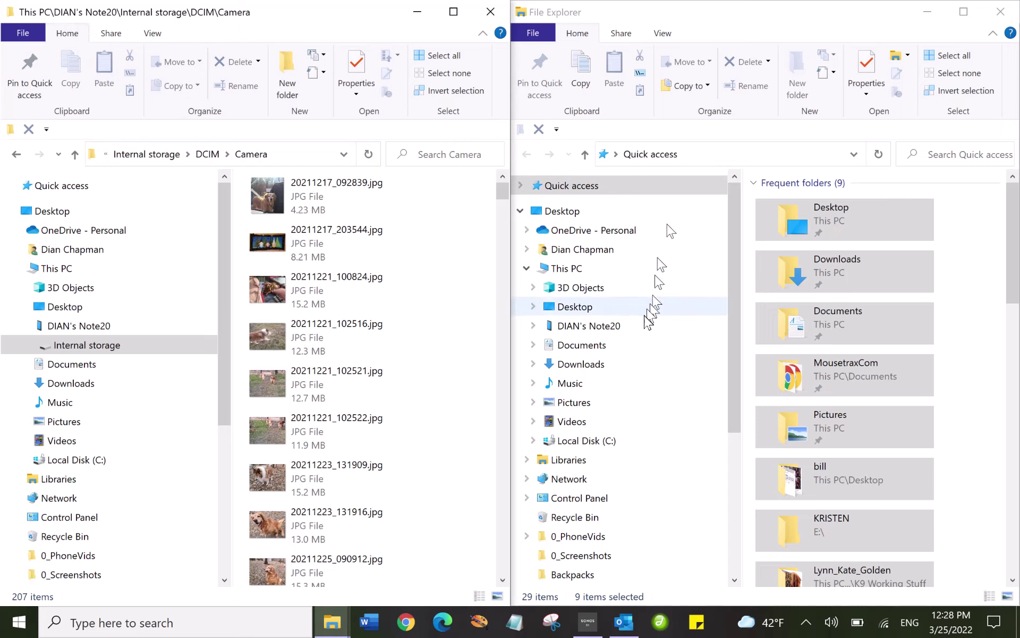
In the right window's Pictures folder, create a new folder named March2022
left_click(591, 406)
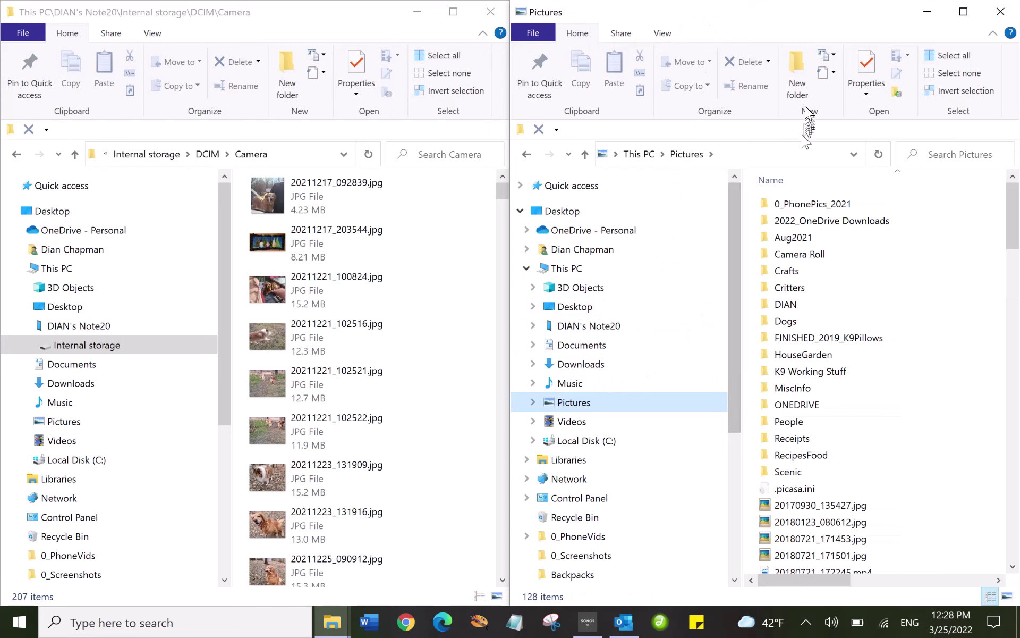
left_click(800, 79)
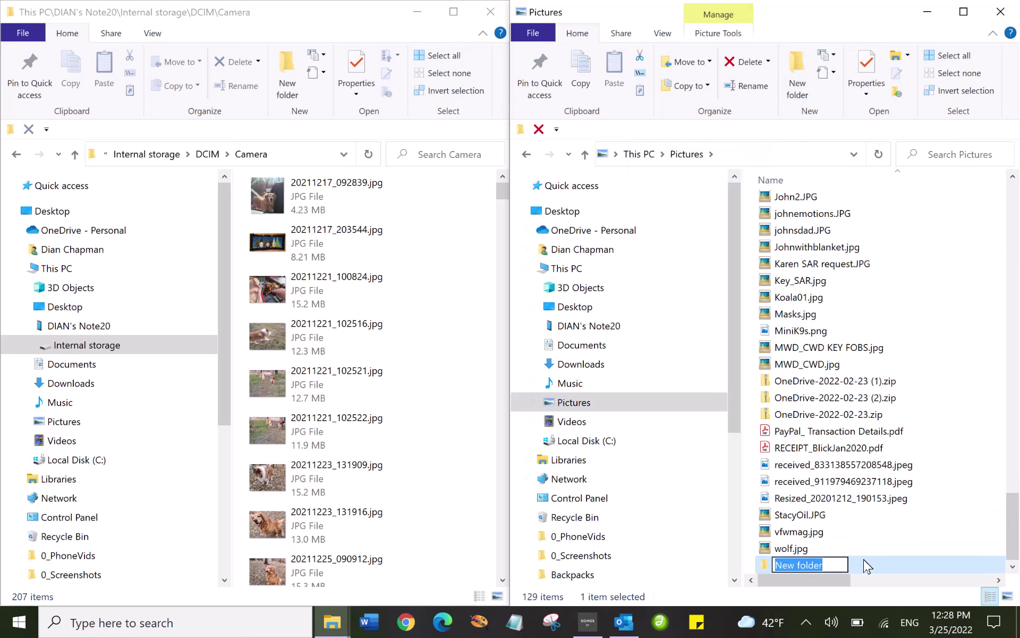
type("March")
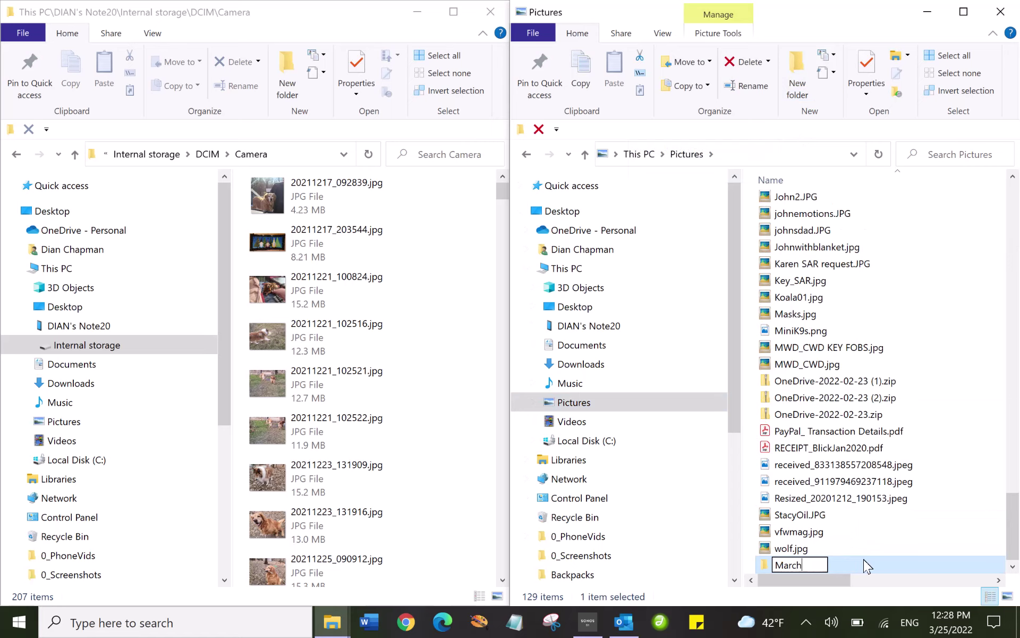
type("2022")
key("Return")
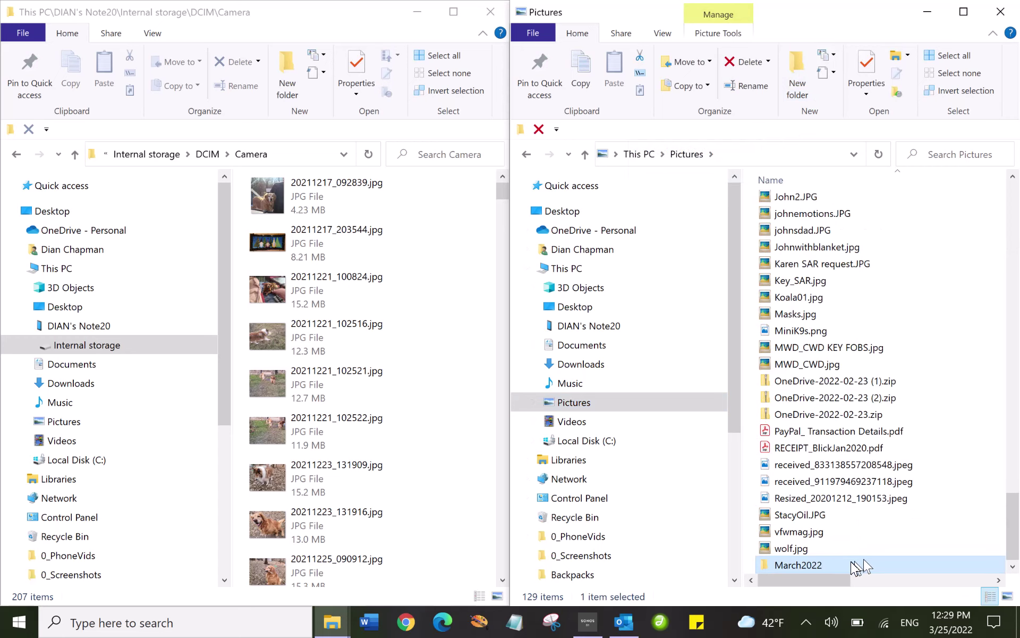
scroll(817, 564, "up", 5)
Briefly view johnsdad.JPG, then open all seven This PC folders at once
double_click(818, 563)
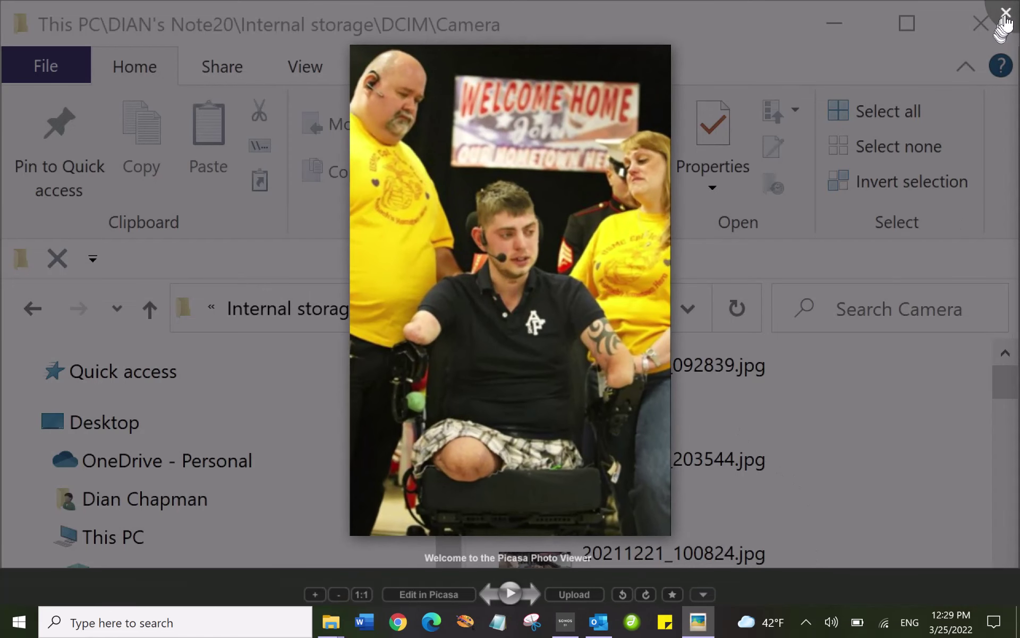
left_click(1006, 12)
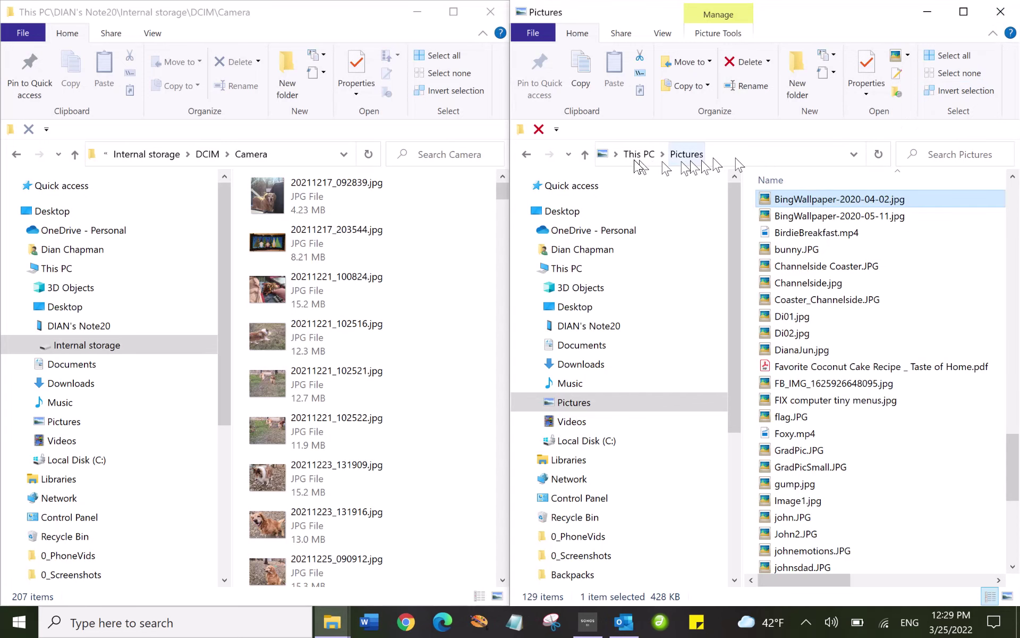
left_click(639, 154)
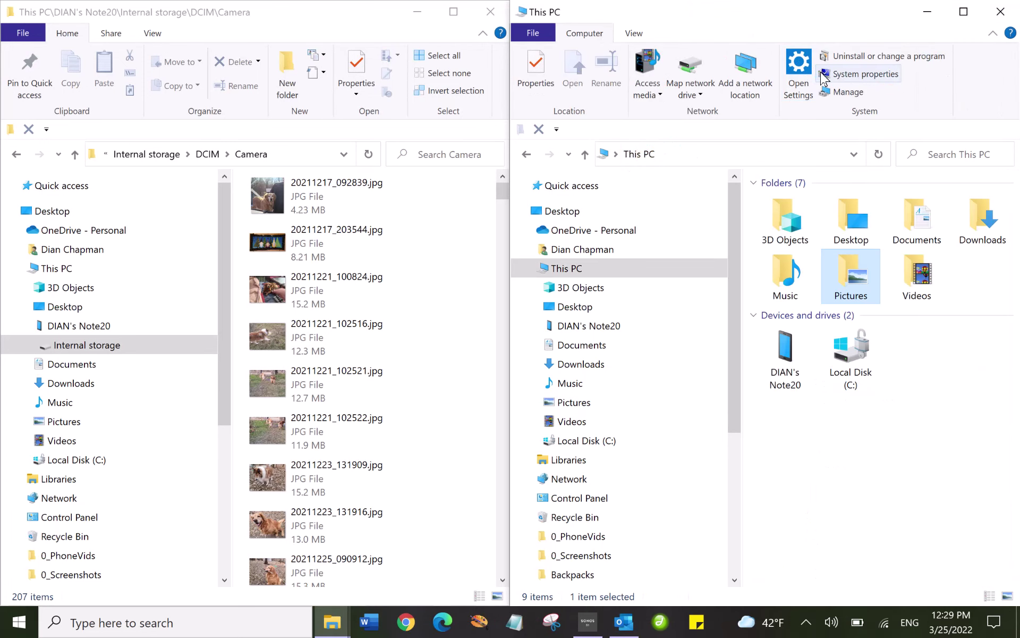
key("ctrl+a")
key("Return")
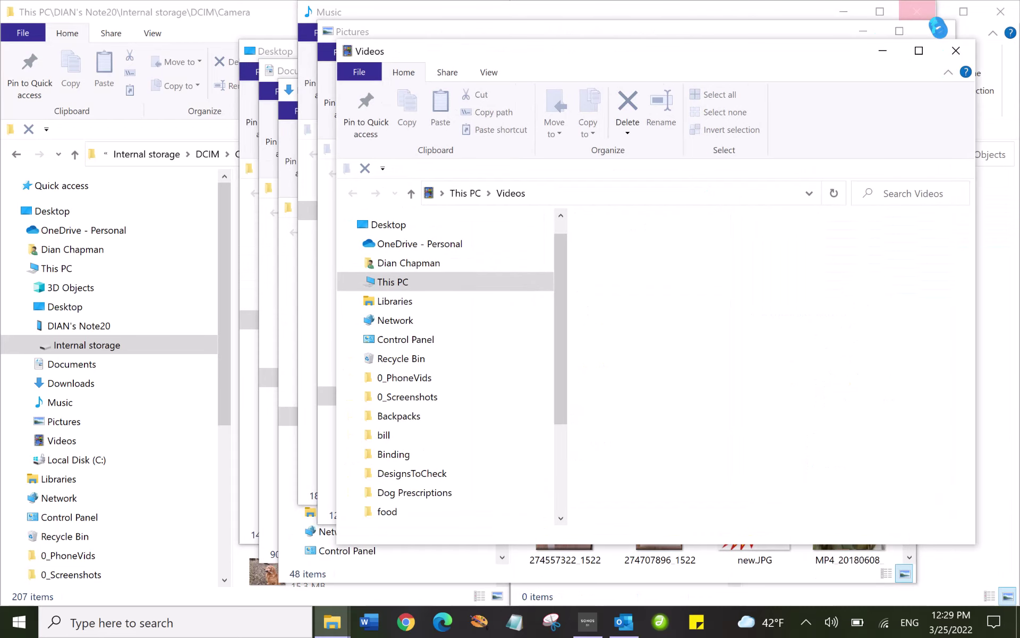
Close the extra Videos, Pictures, Music and other windows, and show Pictures in the right window
left_click(979, 48)
left_click(937, 30)
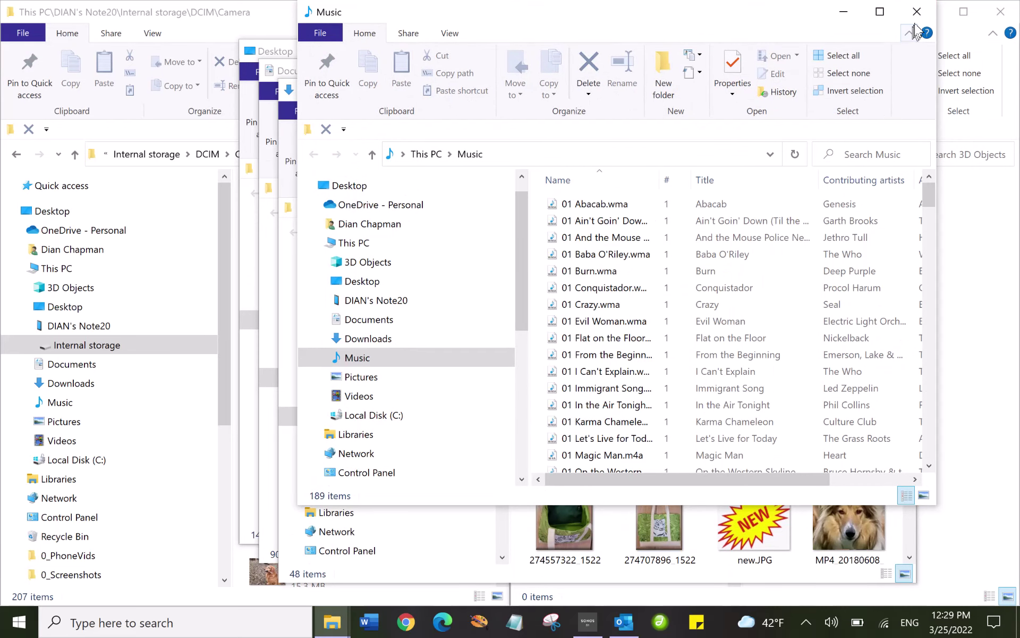
left_click(916, 13)
left_click(897, 92)
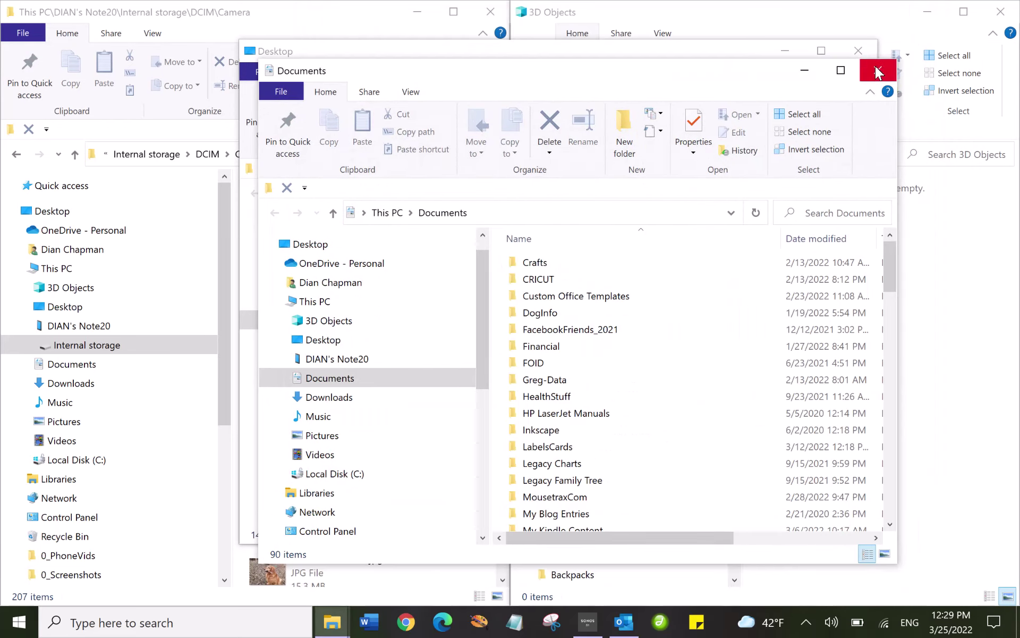
left_click(877, 70)
left_click(858, 50)
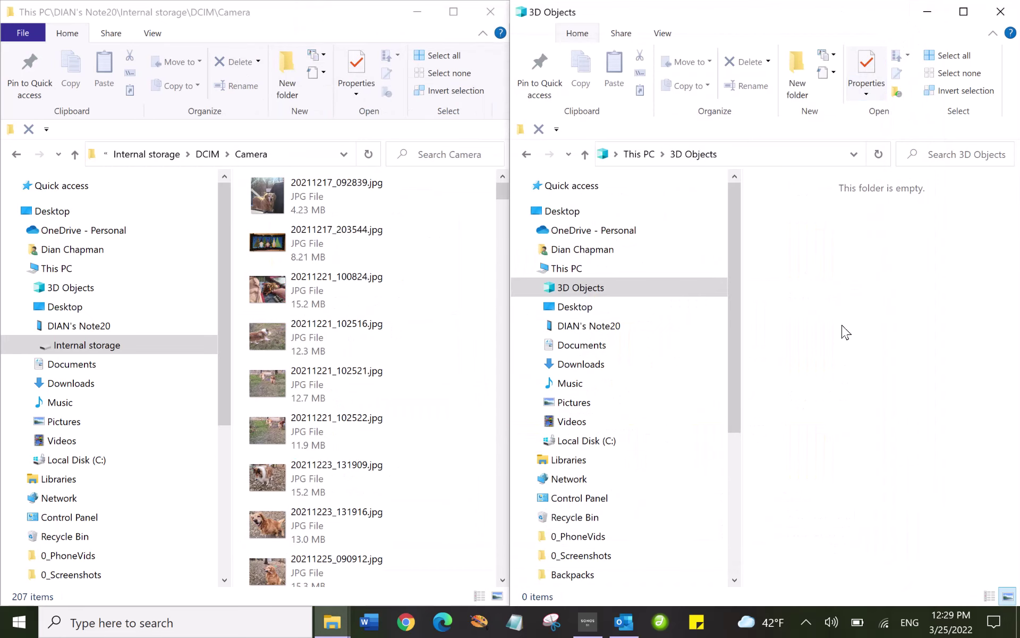
left_click(569, 405)
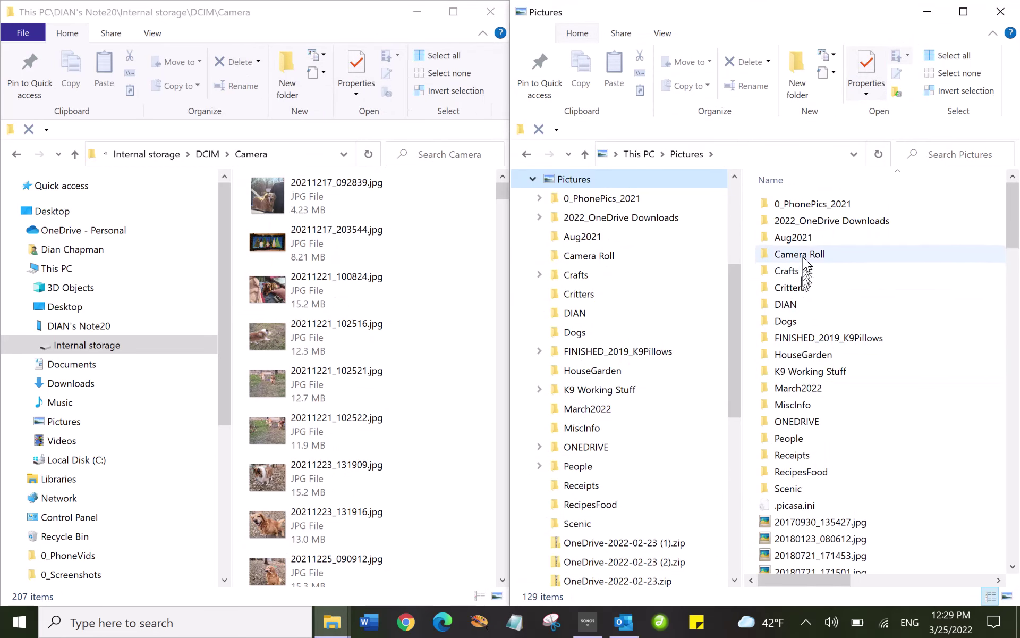
Open the March2022 folder on the right and set the Camera window's view to Large icons
double_click(819, 393)
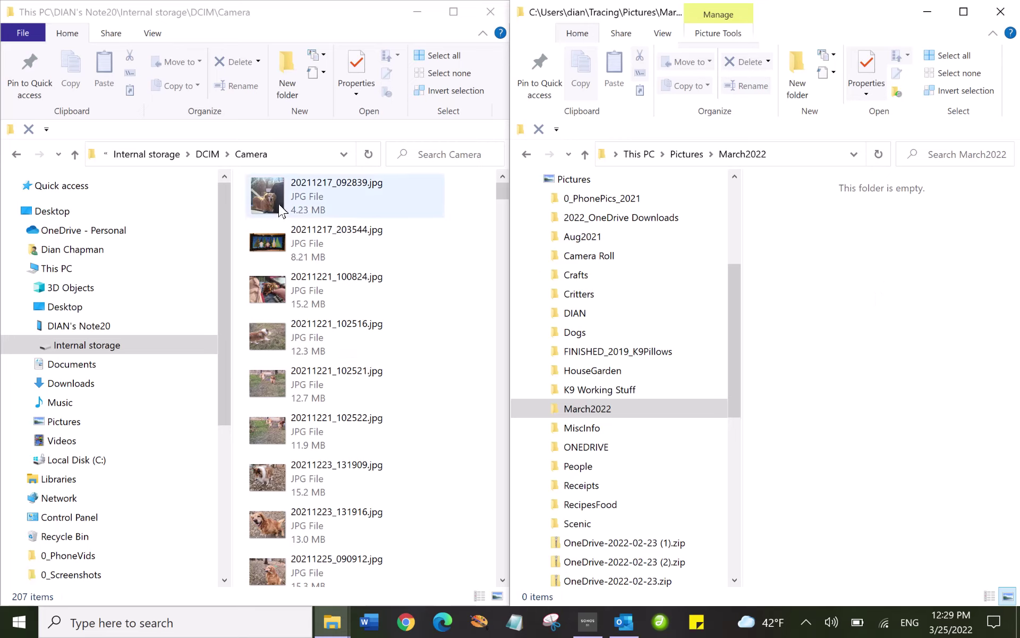
left_click(152, 34)
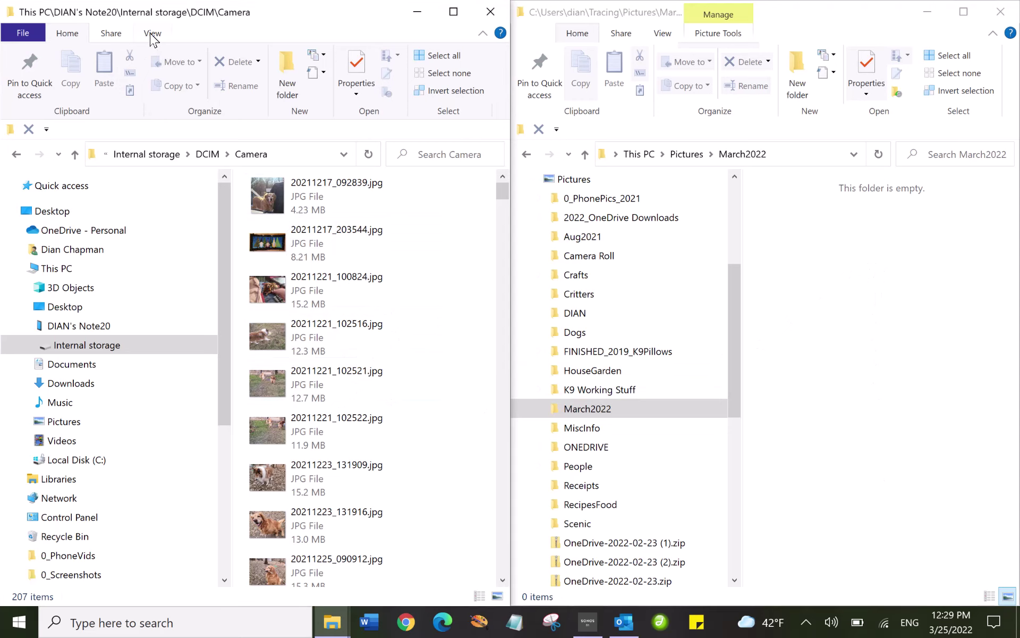
left_click(161, 35)
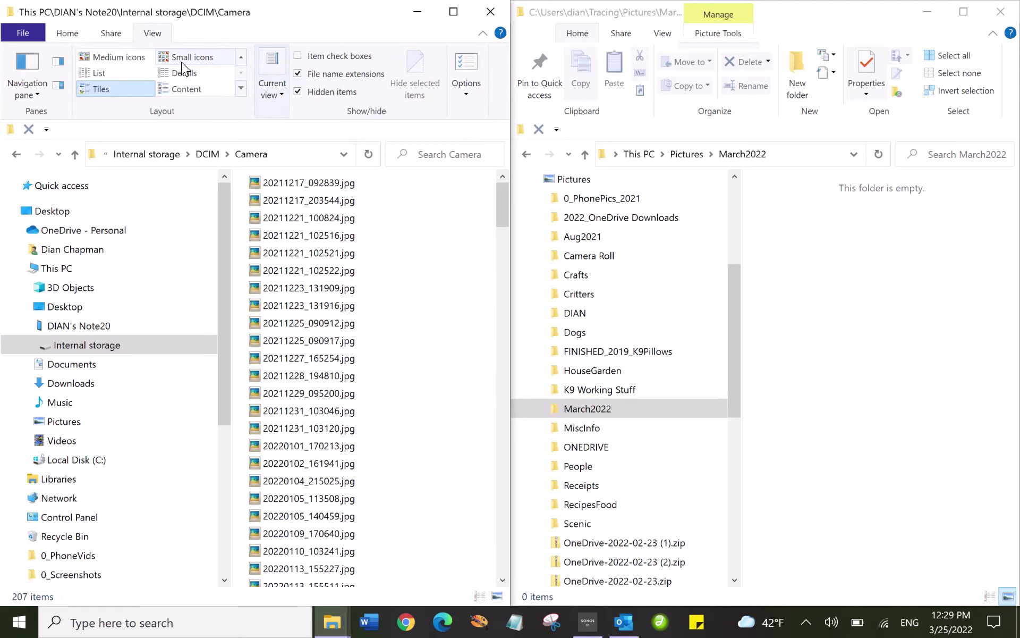
left_click(241, 94)
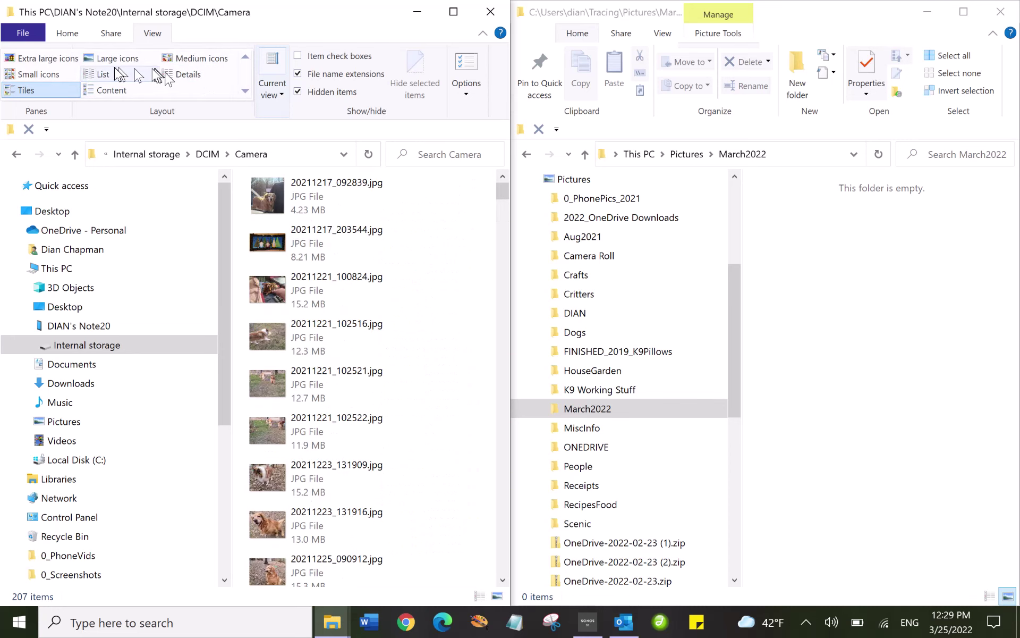
left_click(192, 57)
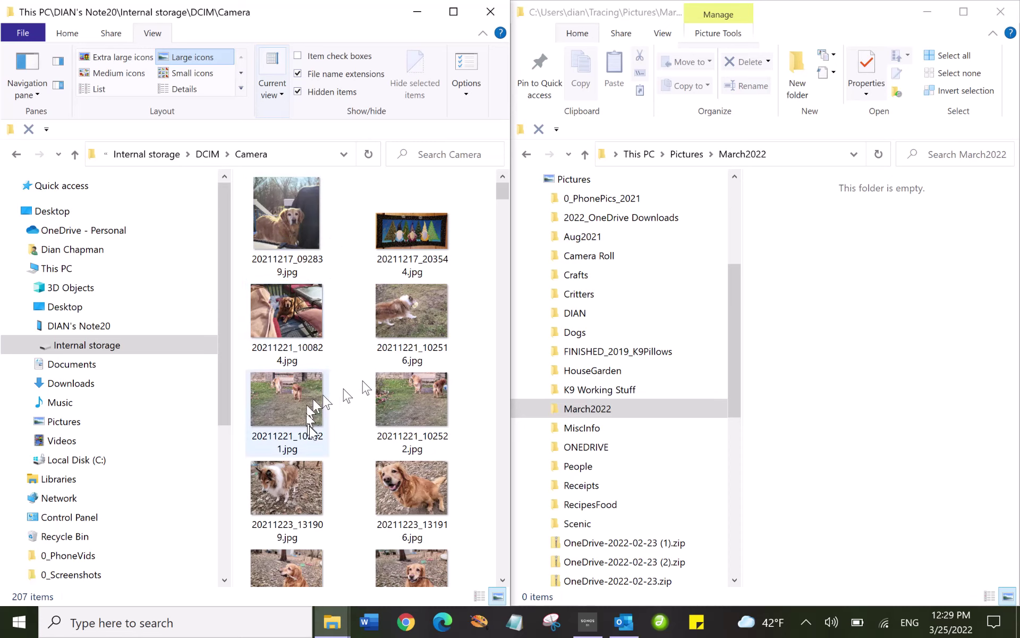
Select the photos from the first through 20211223_131916.jpg, leaving out 20211217_203544.jpg
left_click(283, 216)
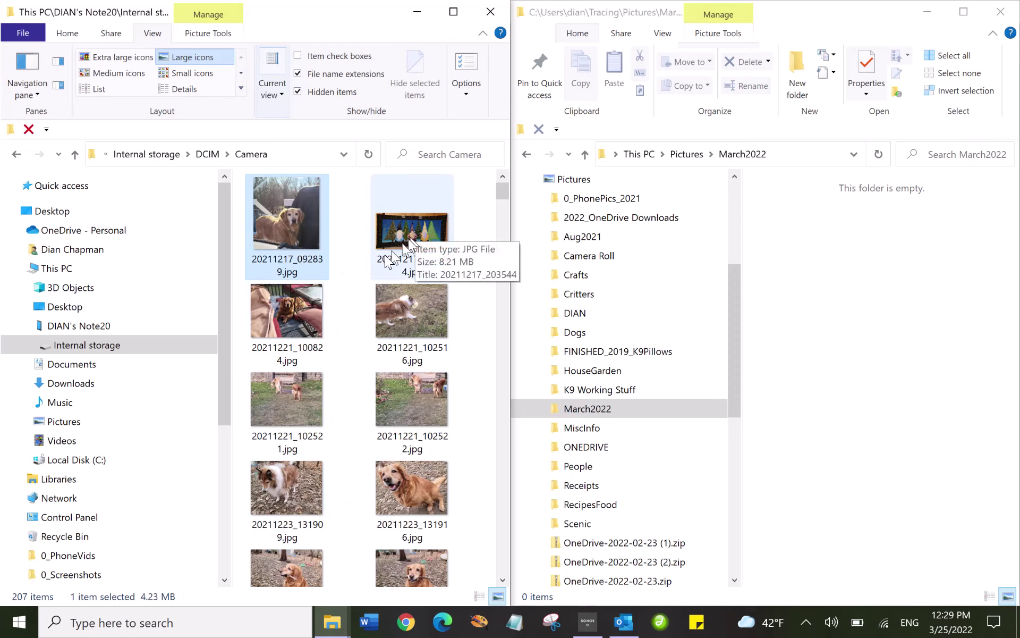
left_click(287, 317, "ctrl")
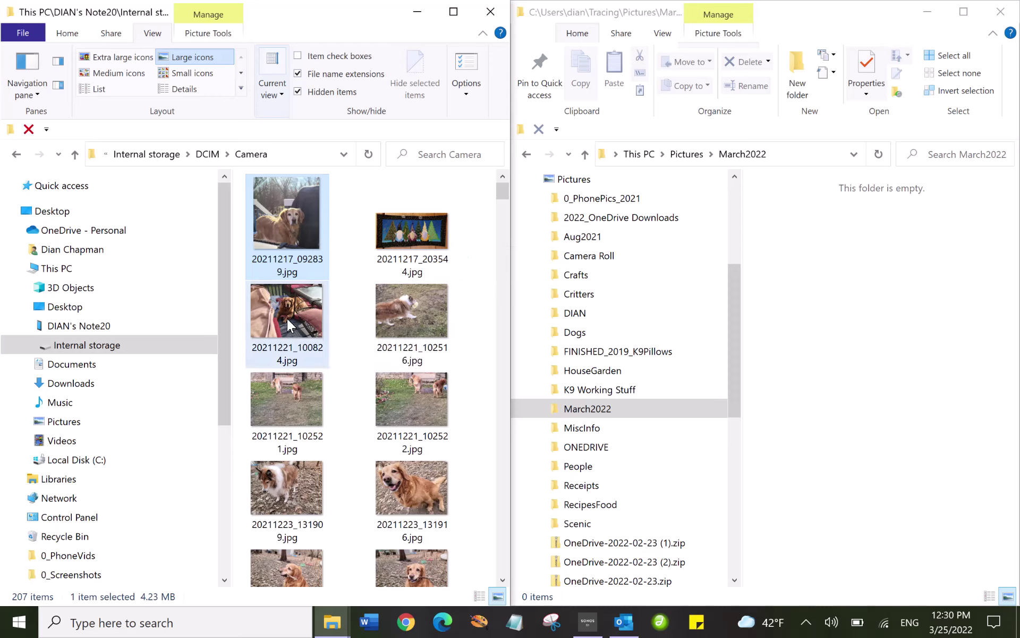
left_click(300, 382, "ctrl")
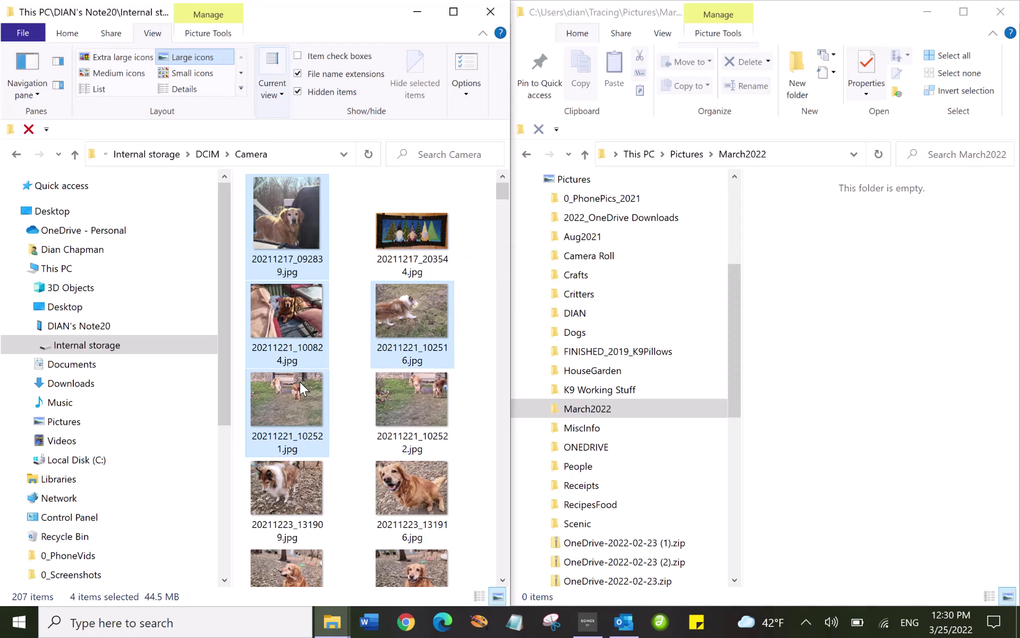
left_click(365, 268)
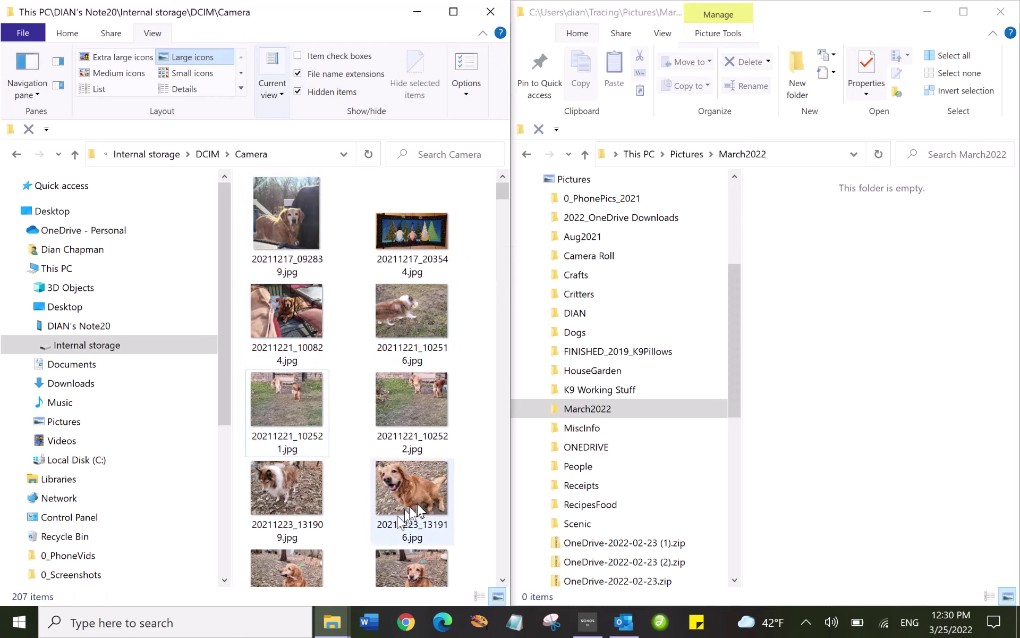
left_click(289, 205)
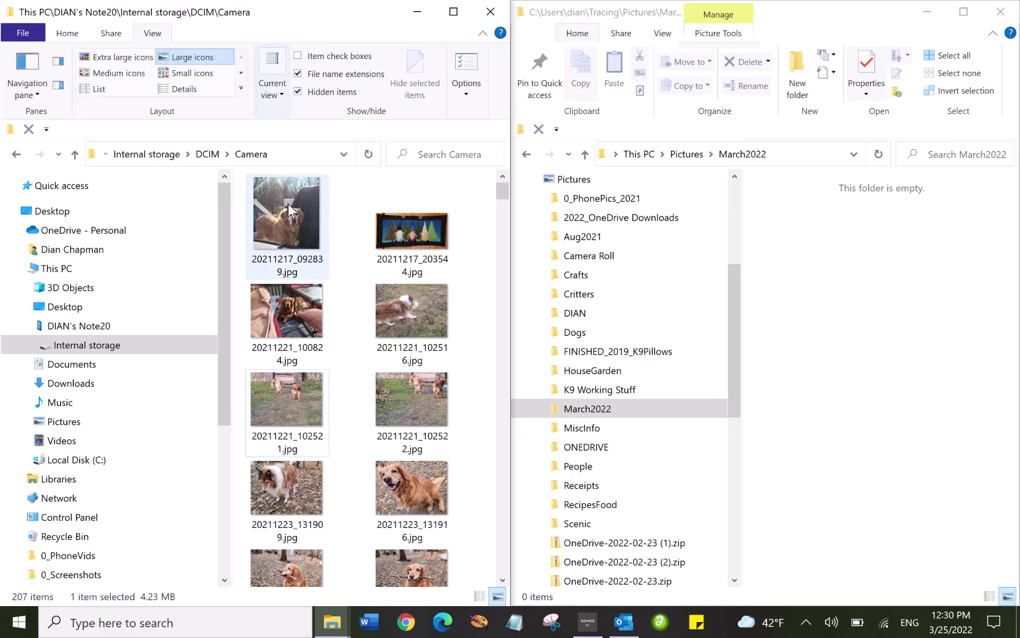
left_click(402, 487, "shift")
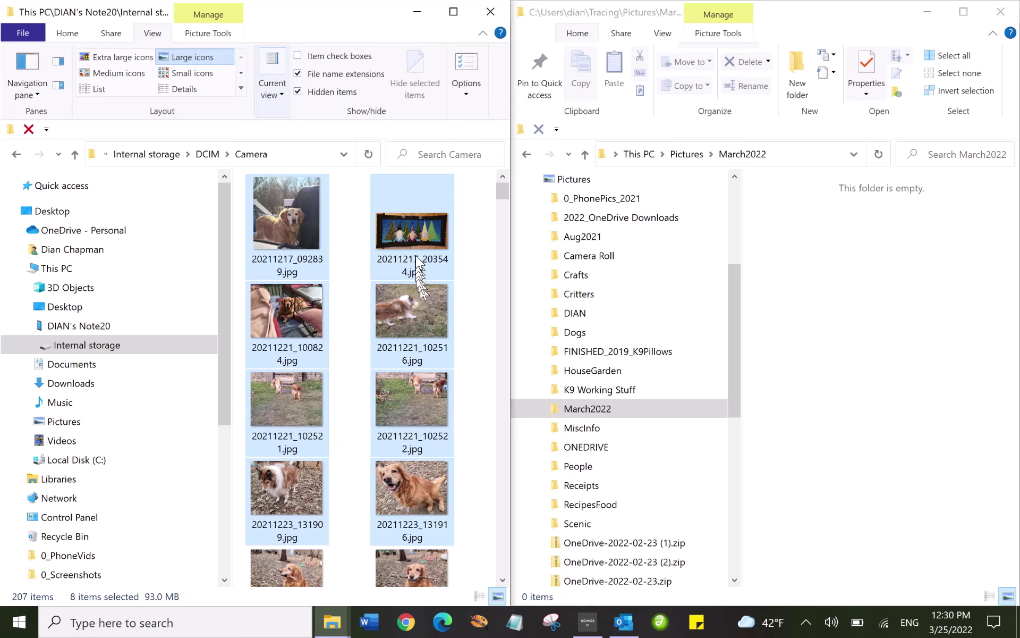
left_click(397, 220, "ctrl")
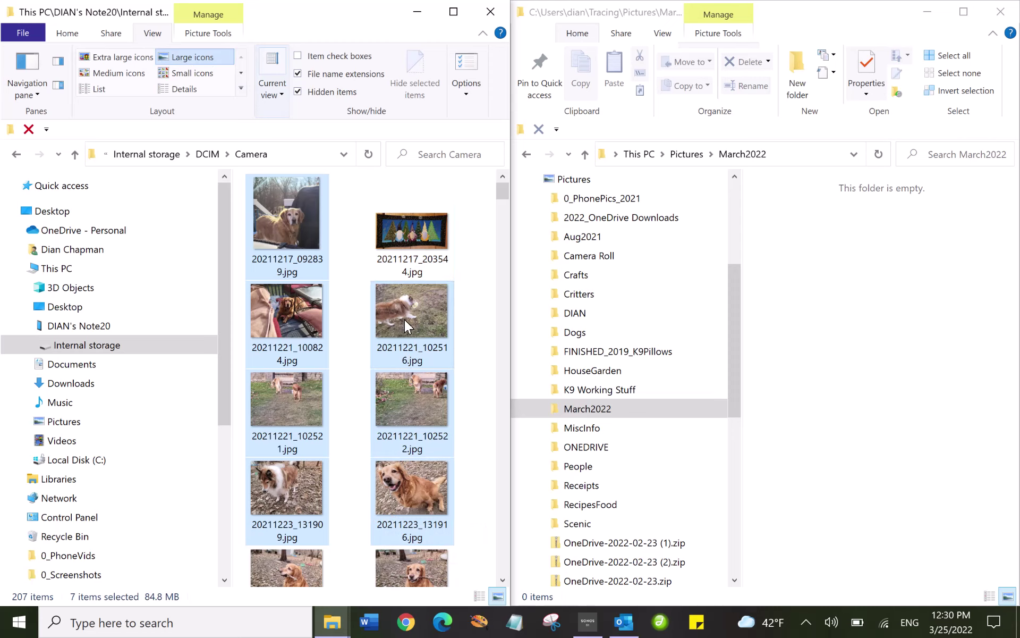
Right-drag the seven selected photos from the Camera window onto the empty March2022 folder
left_click_drag(405, 322, 834, 321)
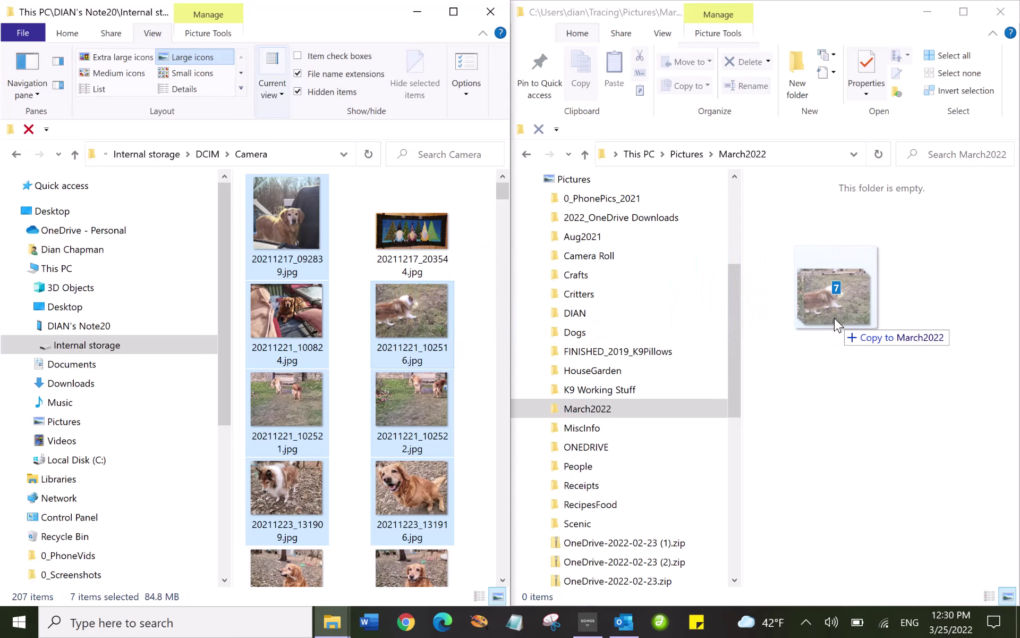
left_click_drag(834, 318, 395, 293)
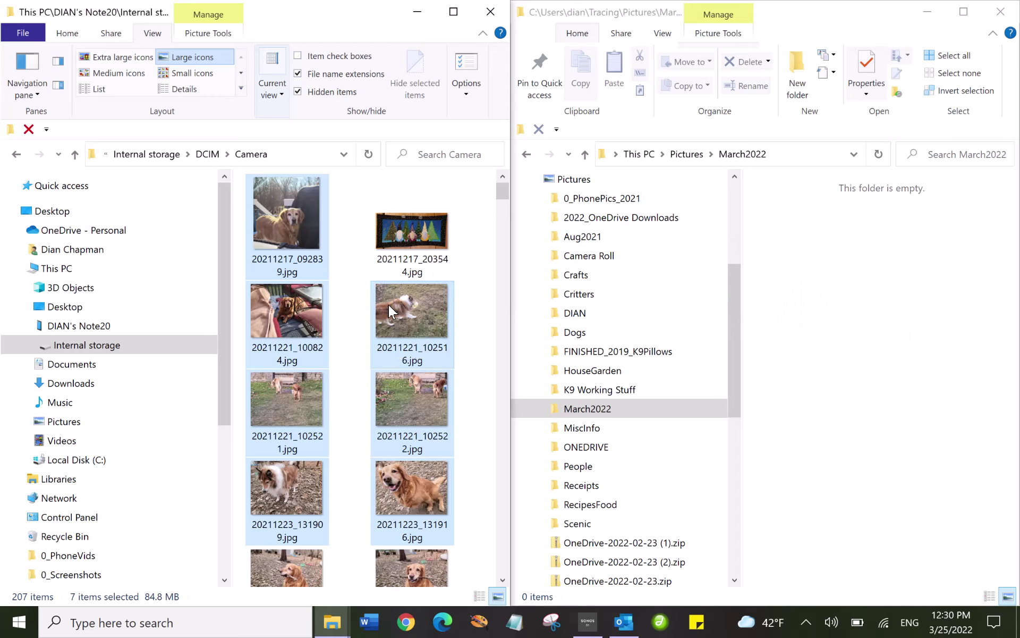
left_click_drag(388, 304, 828, 300)
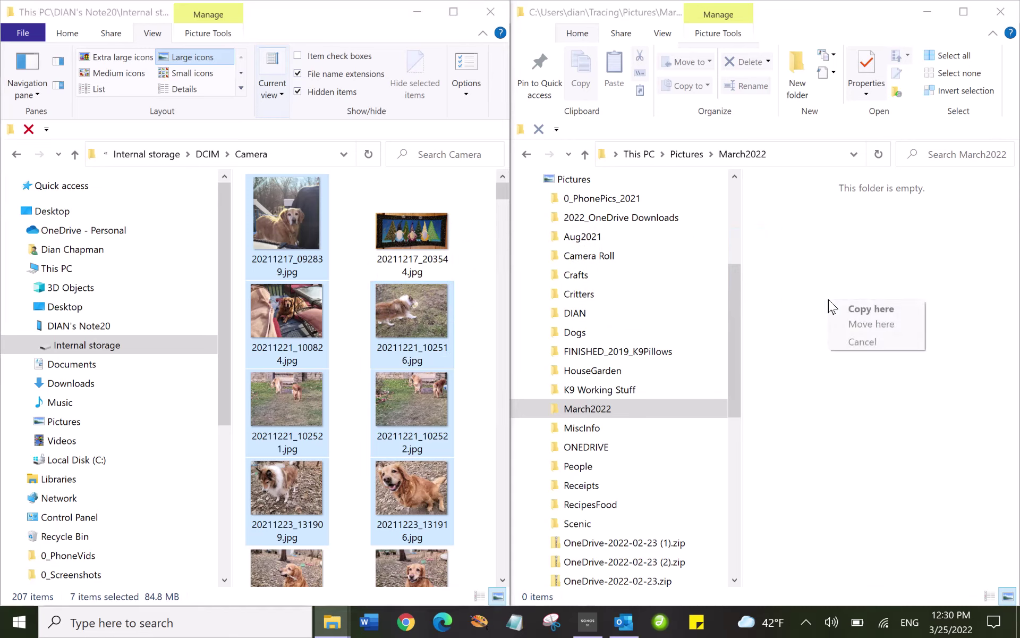
Choose Move here so the seven photos leave the Camera folder for March2022
left_click(875, 326)
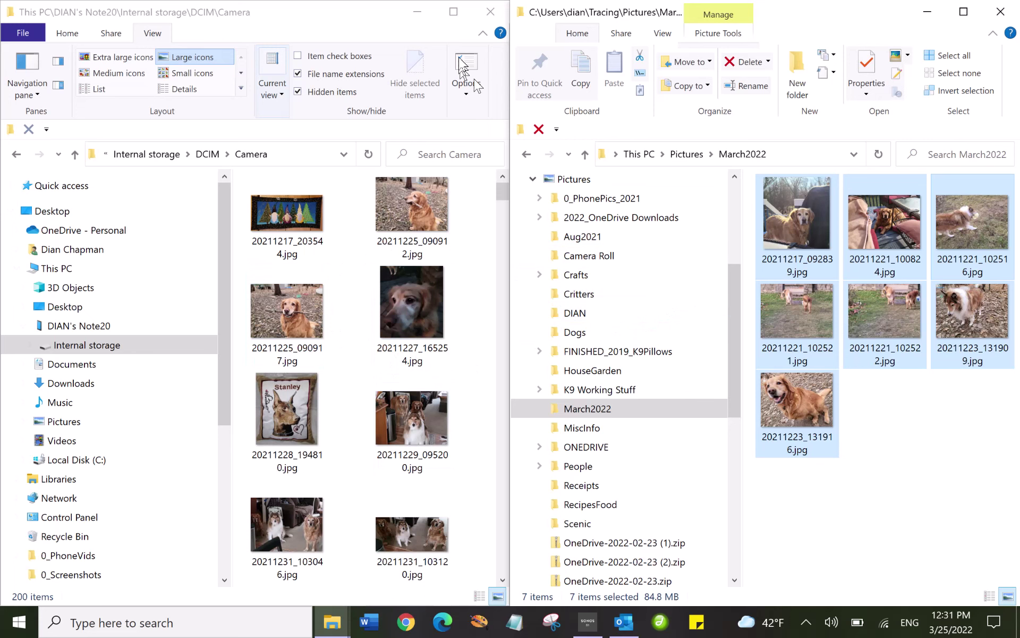
Close the Camera window and then the March2022 window
left_click(488, 11)
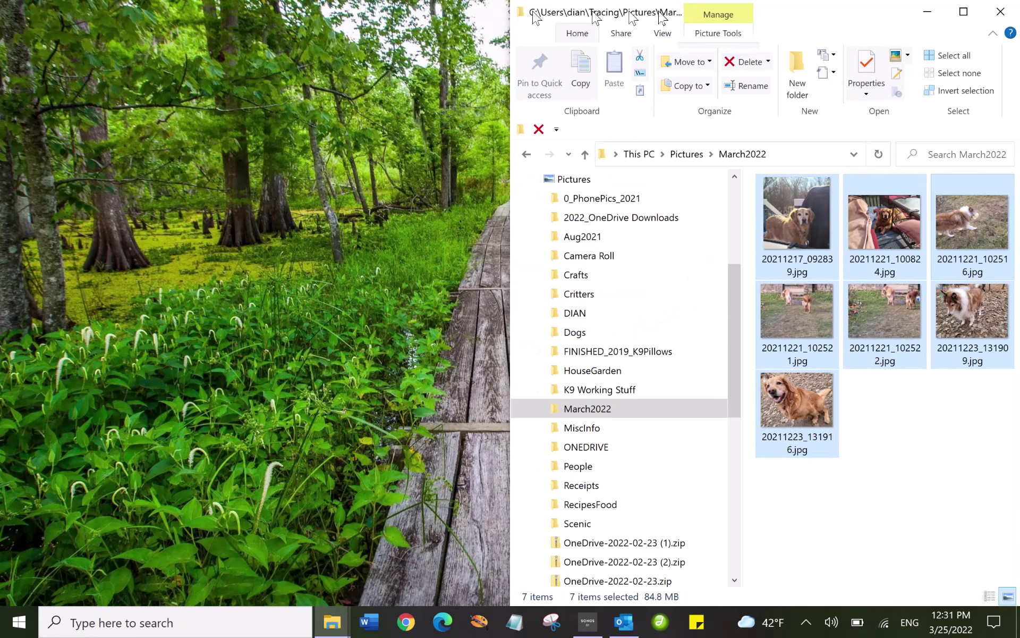
left_click(1008, 9)
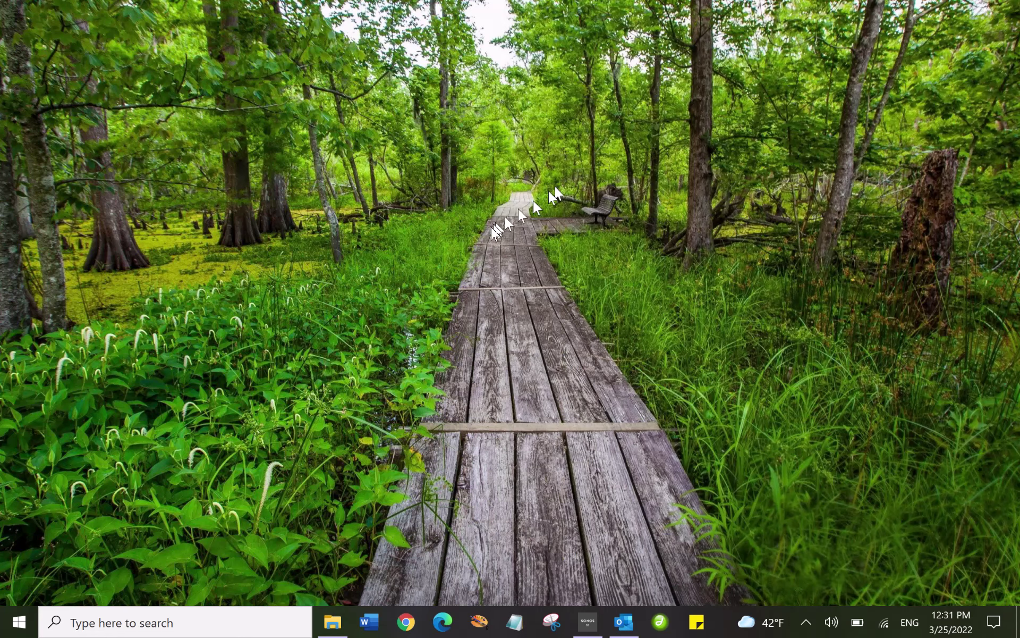